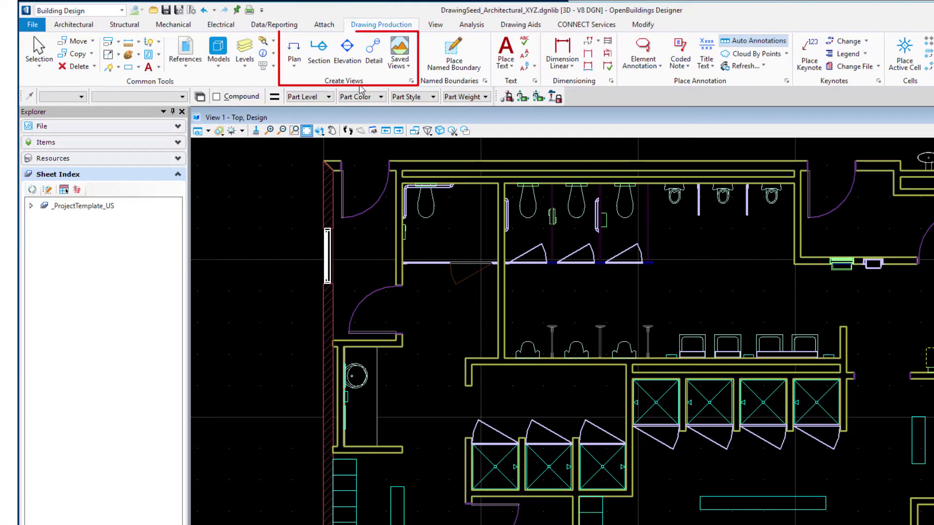
- Open Detailing Symbol Styles and select the Default style to show its properties
left_click(411, 84)
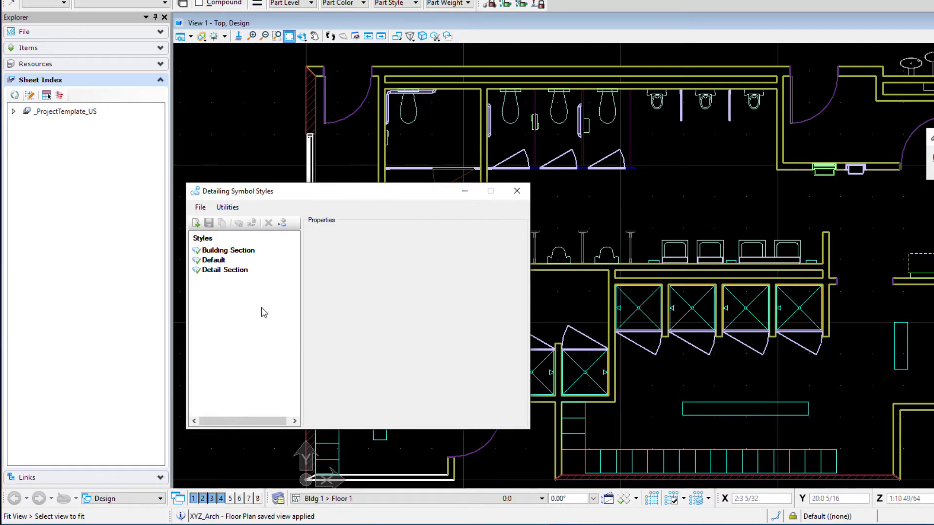
left_click(216, 260)
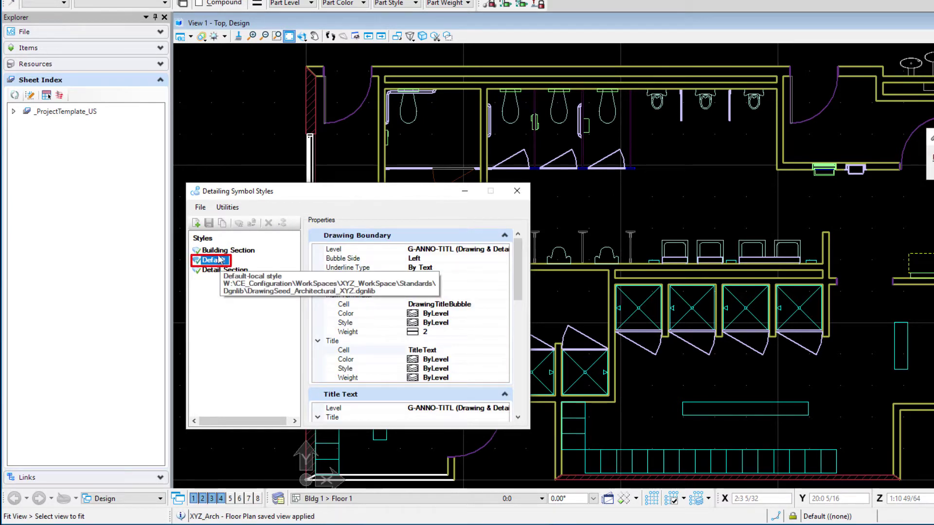
- Copy the Default style and rename the Default-Copy-1 entry to XYZ_Default
left_click(223, 223)
left_click(242, 271)
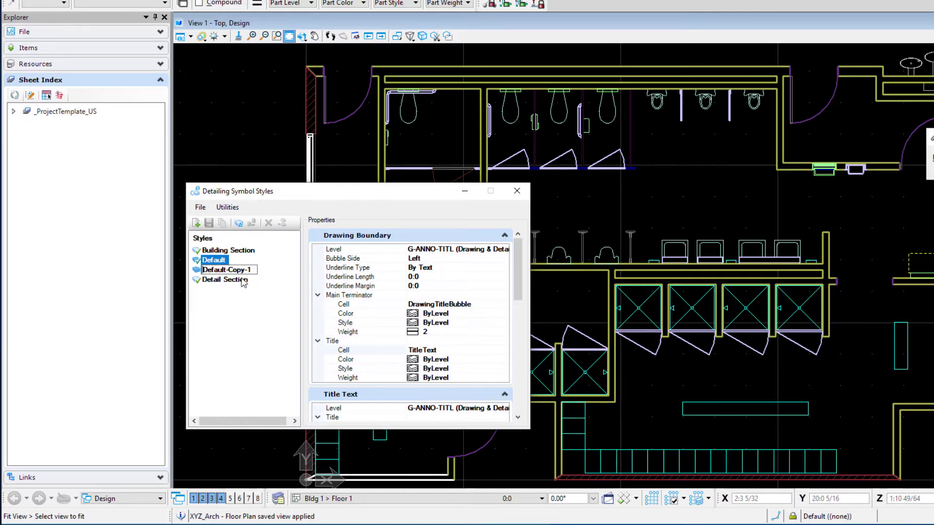
type("XYZ_")
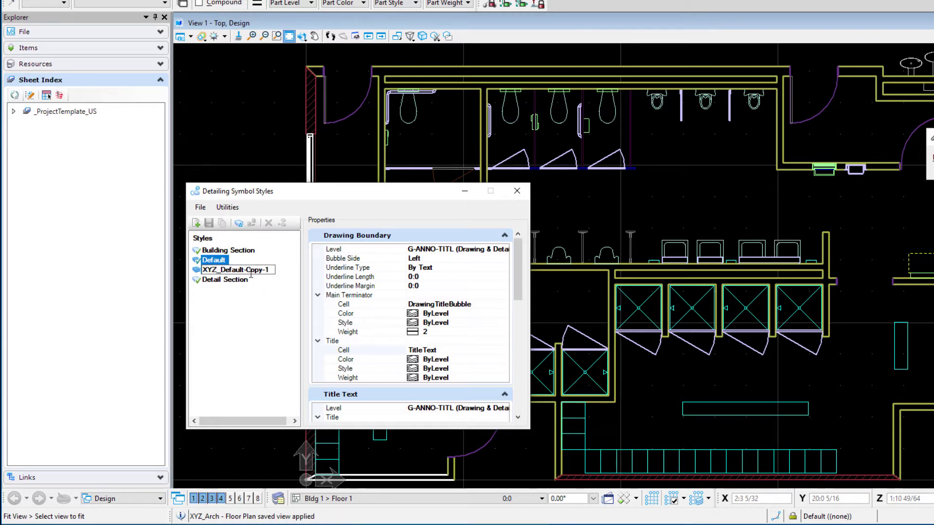
key("BackSpace")
key("BackSpace")
key("BackSpace")
key("BackSpace")
key("BackSpace")
- Collapse the Title Text and all callout groups, leaving only Drawing Boundary expanded
left_click(505, 236)
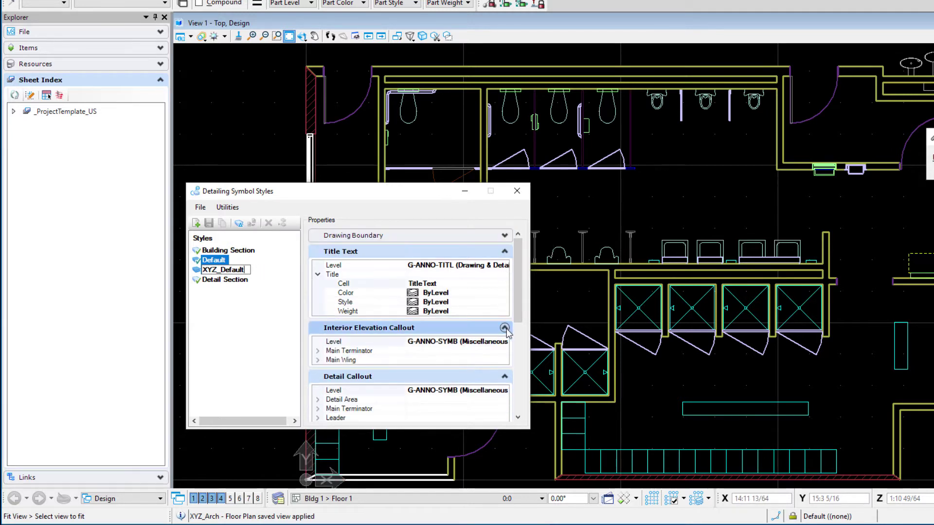
left_click(504, 327)
left_click(505, 251)
left_click(504, 284)
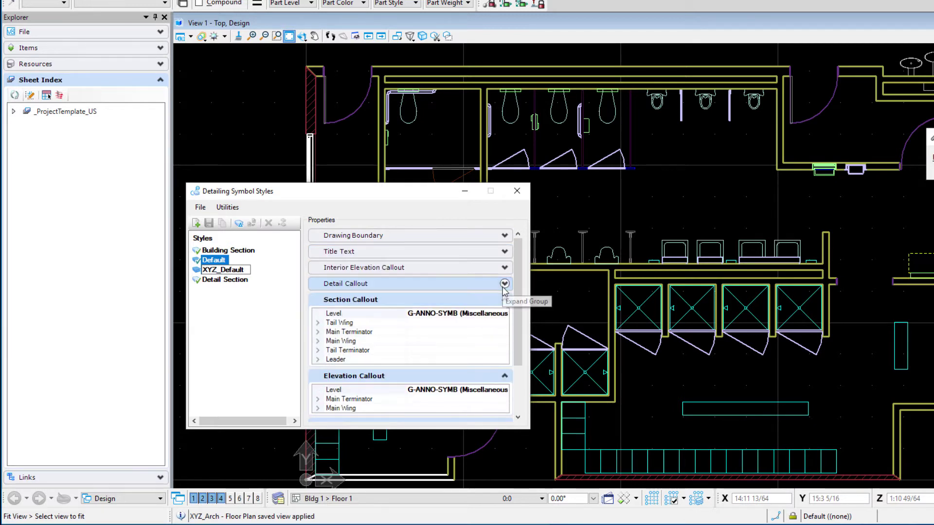
left_click(504, 300)
left_click(504, 316)
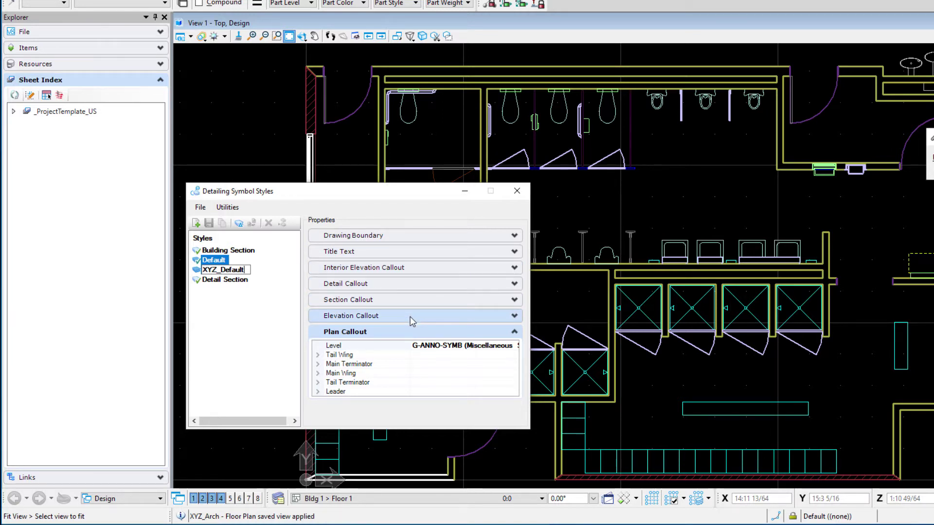
left_click(513, 333)
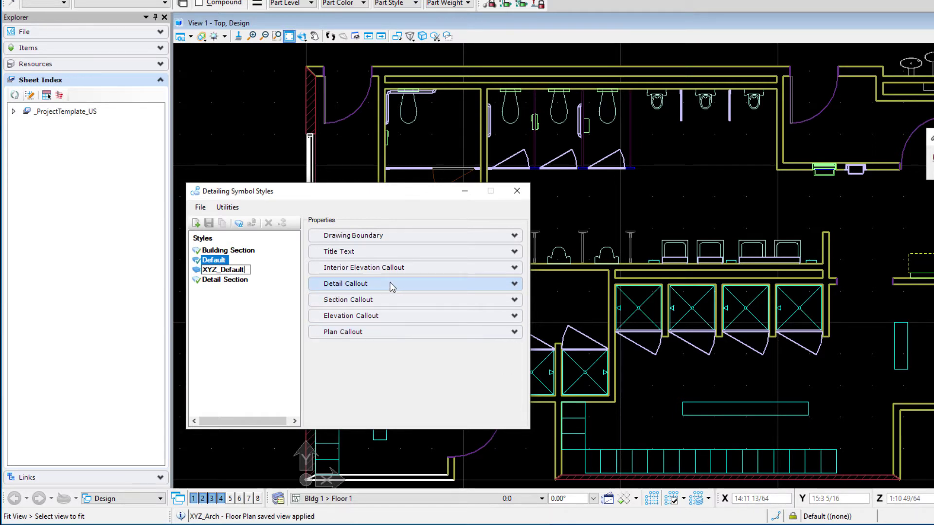
left_click(514, 236)
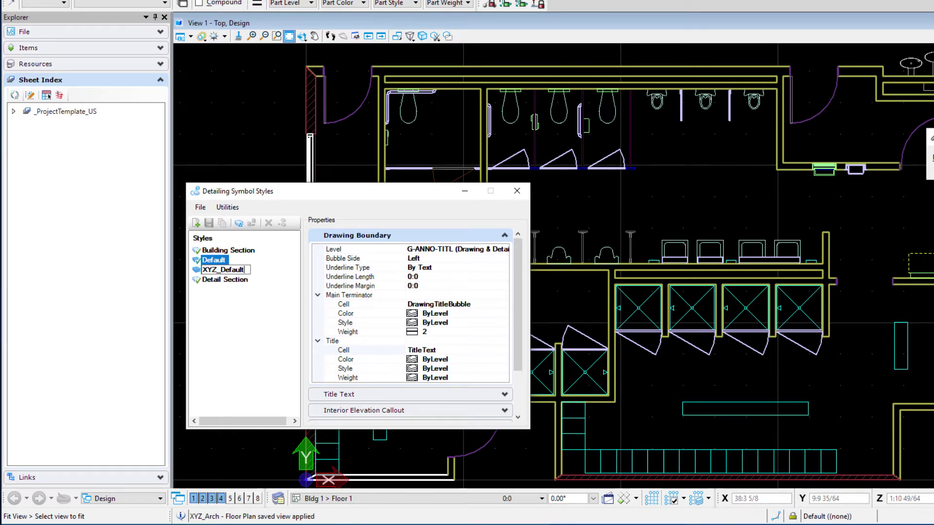
- Commit the XYZ_Default name and set a Fixed Length underline of 0:6 with 0:0 1/16 margin
key("Return")
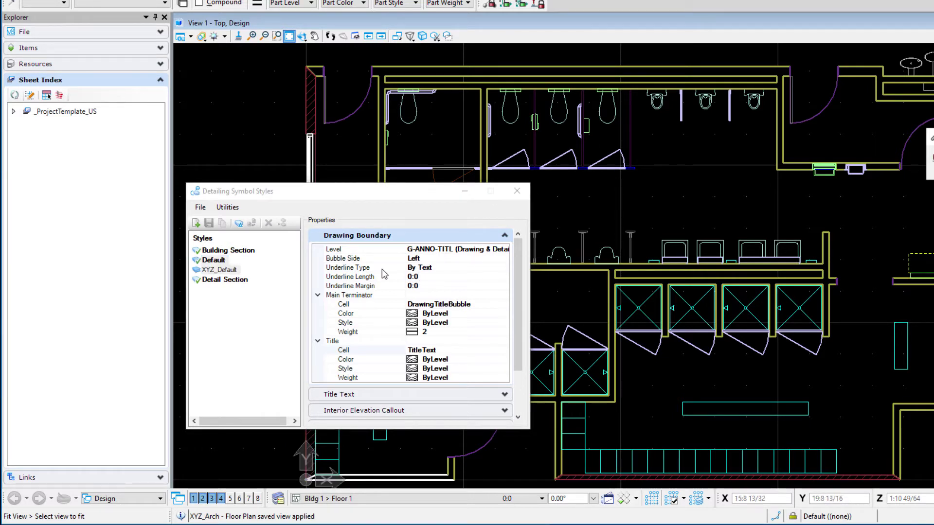
left_click(448, 268)
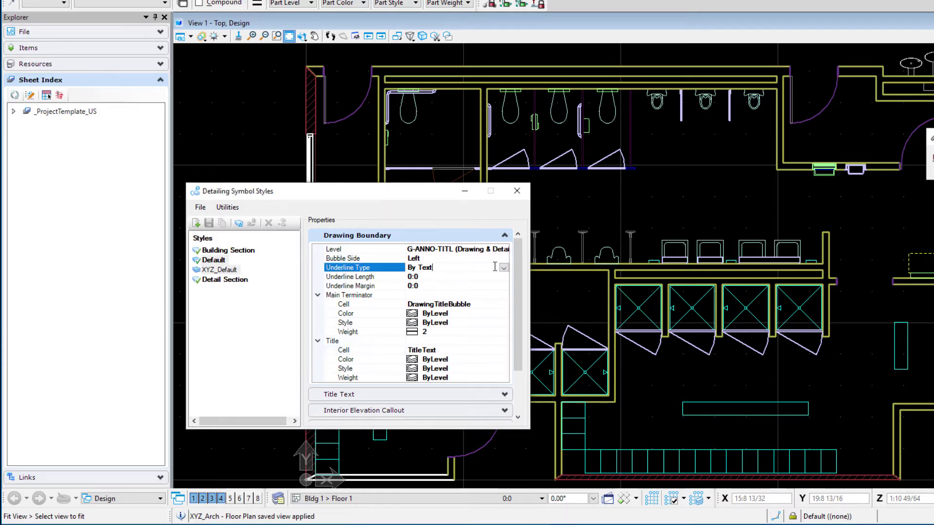
left_click(504, 268)
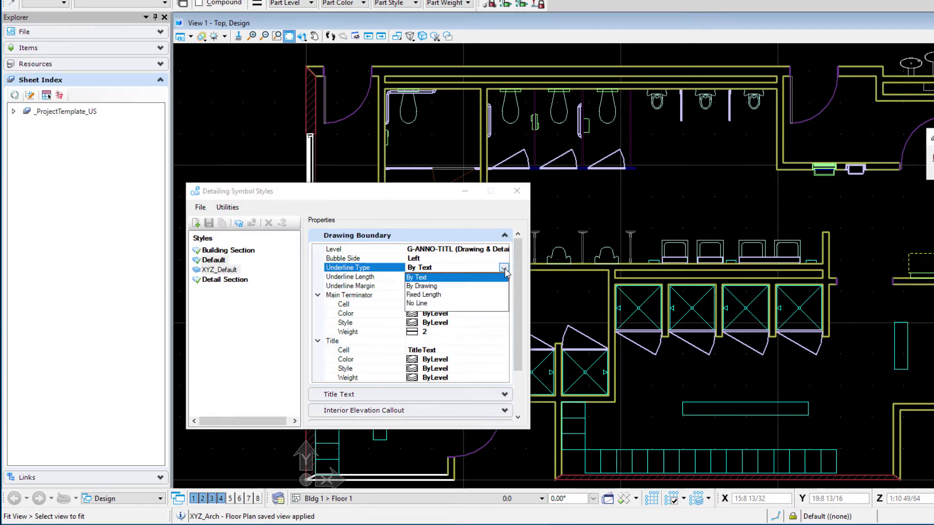
left_click(423, 294)
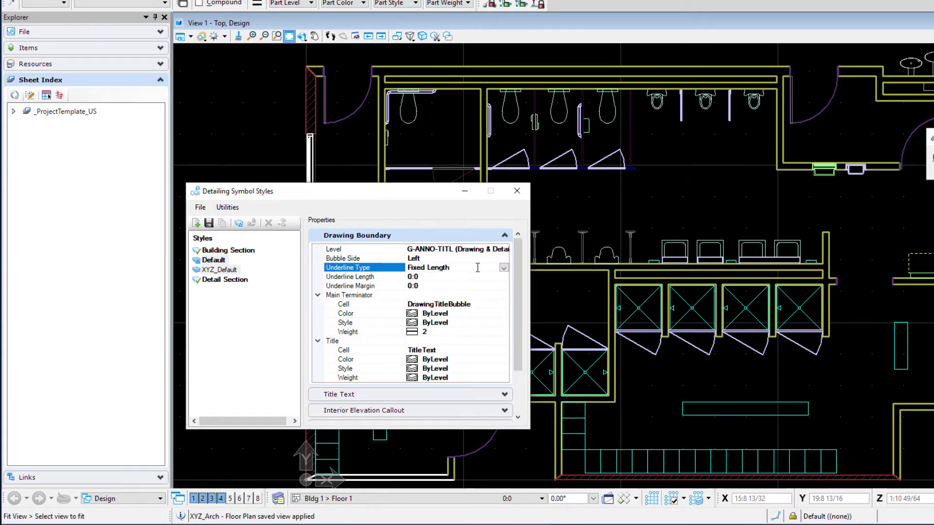
left_click(448, 277)
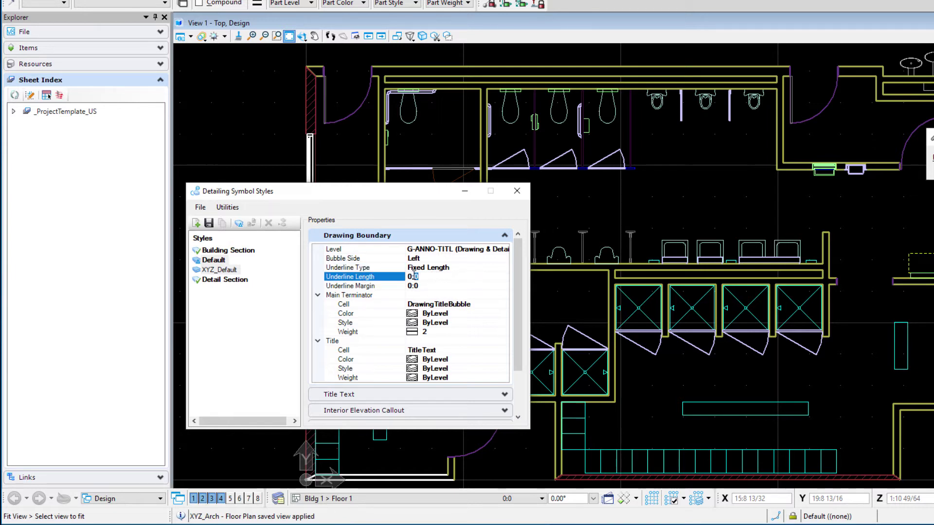
type("6")
key("Tab")
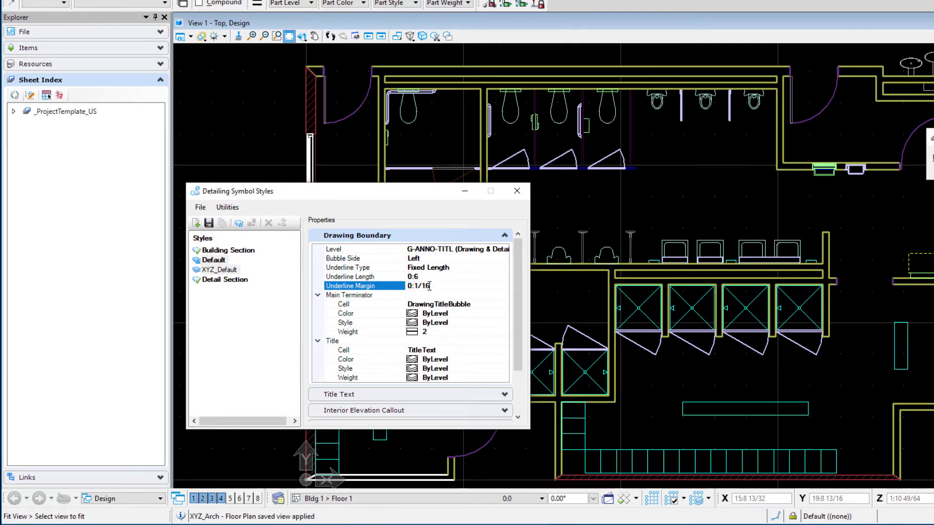
key("Tab")
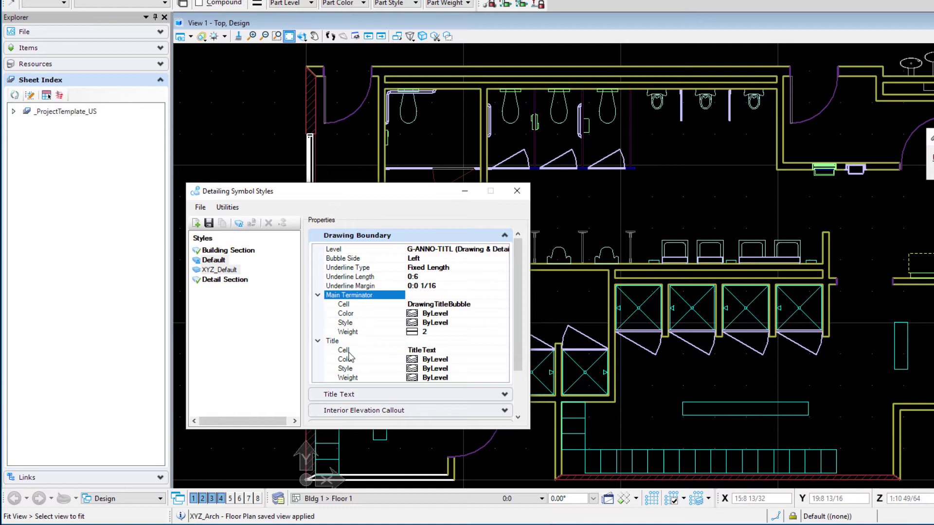
- Set the main terminator cell to XYZ_DrawingTitleBubble with weight 1
left_click(476, 304)
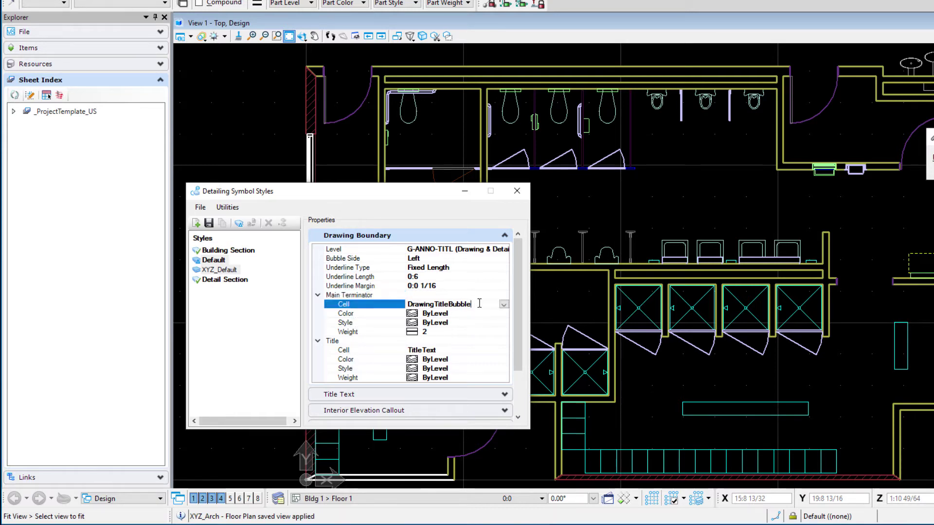
left_click(503, 304)
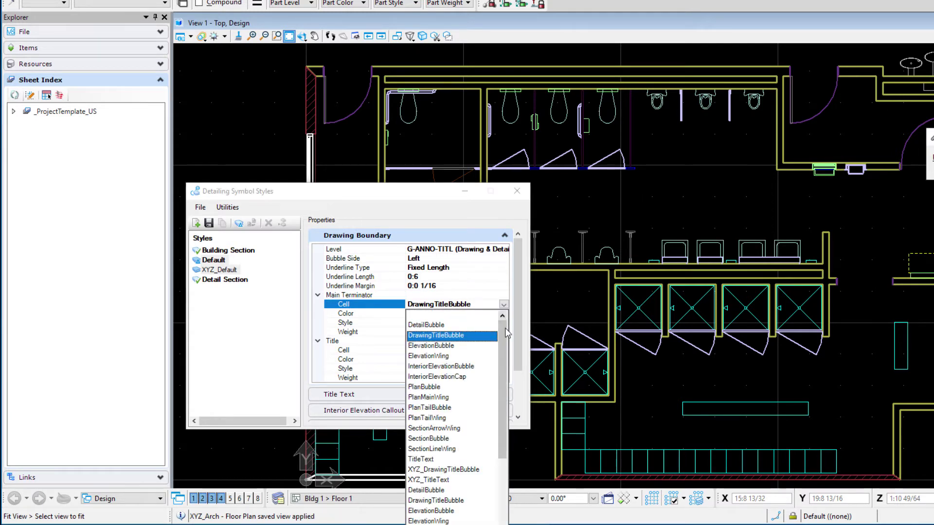
left_click(437, 470)
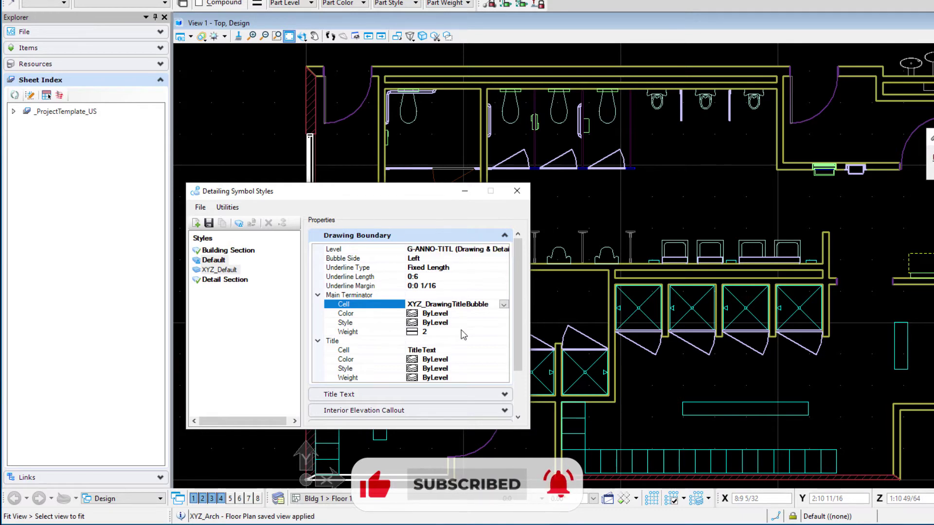
left_click(428, 336)
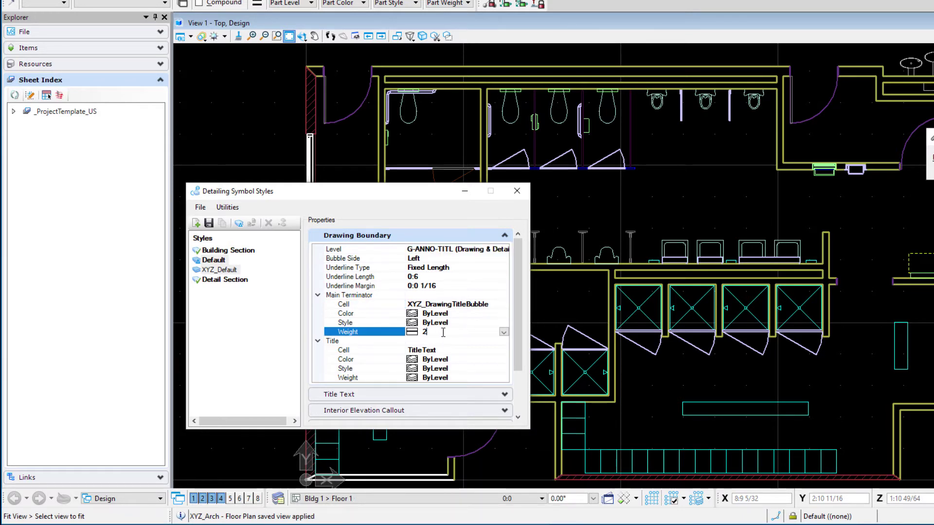
left_click(503, 331)
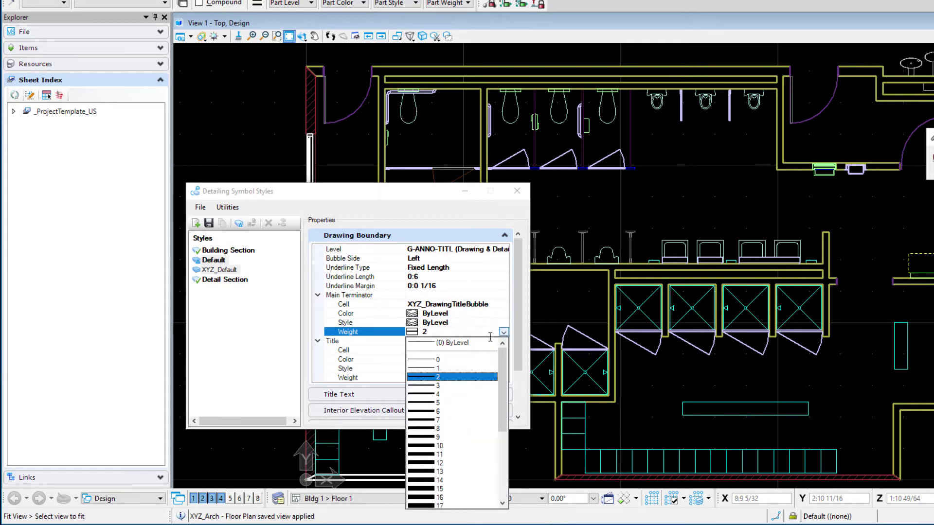
left_click(453, 368)
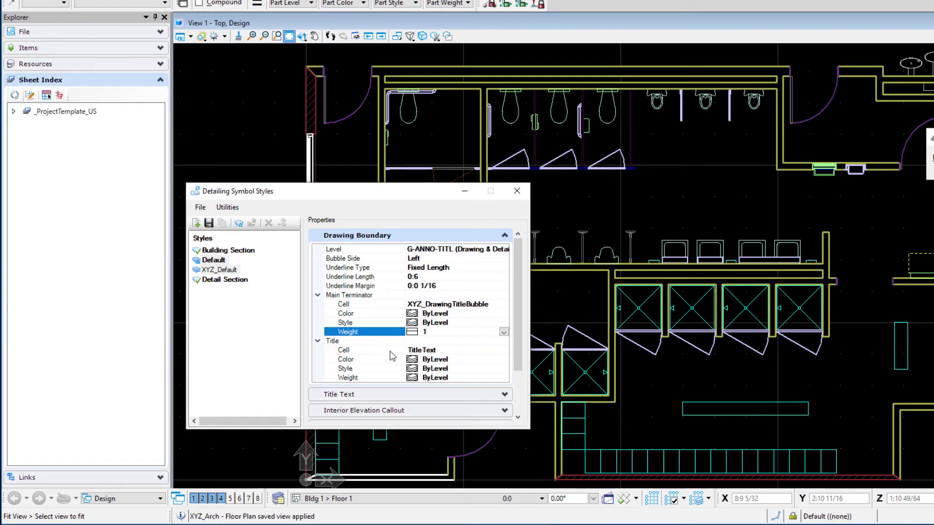
- Set the title cell to XYZ_TitleText with weight 1 and save the styles
left_click(459, 350)
left_click(504, 351)
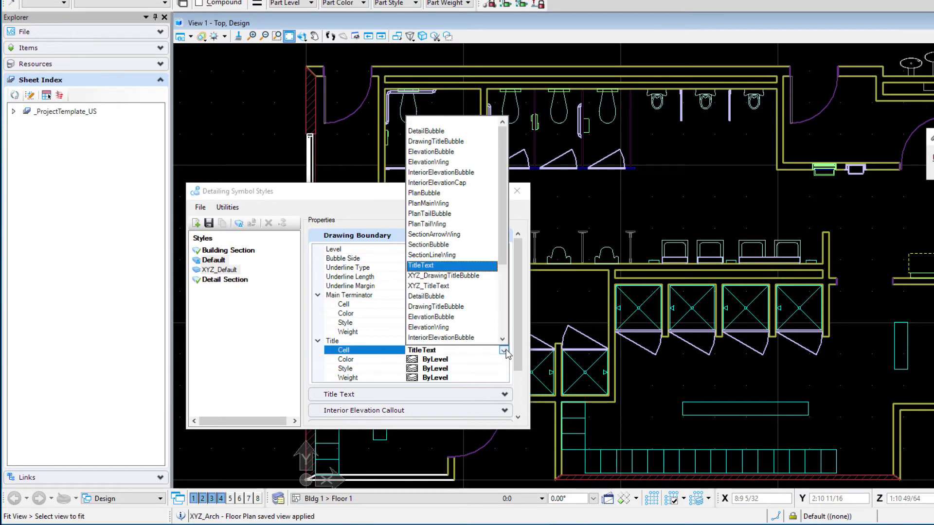
left_click(447, 286)
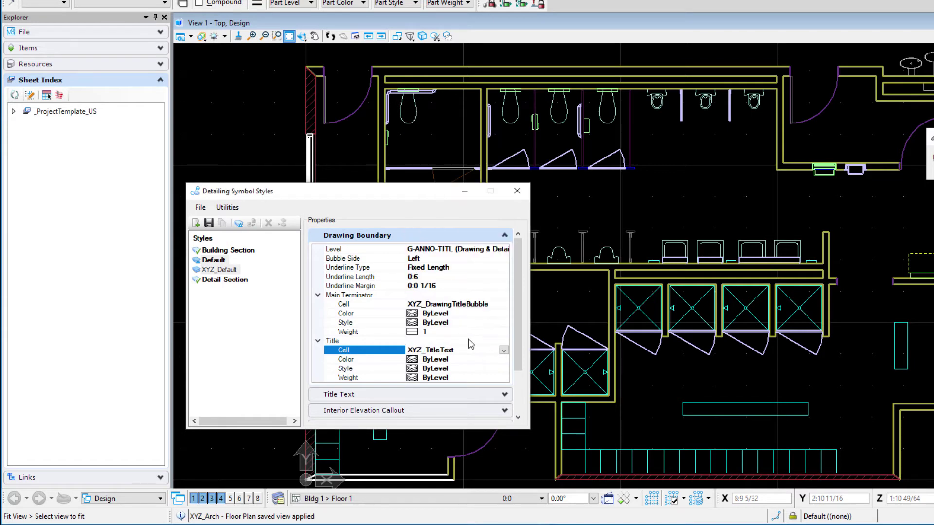
left_click(455, 378)
left_click(504, 378)
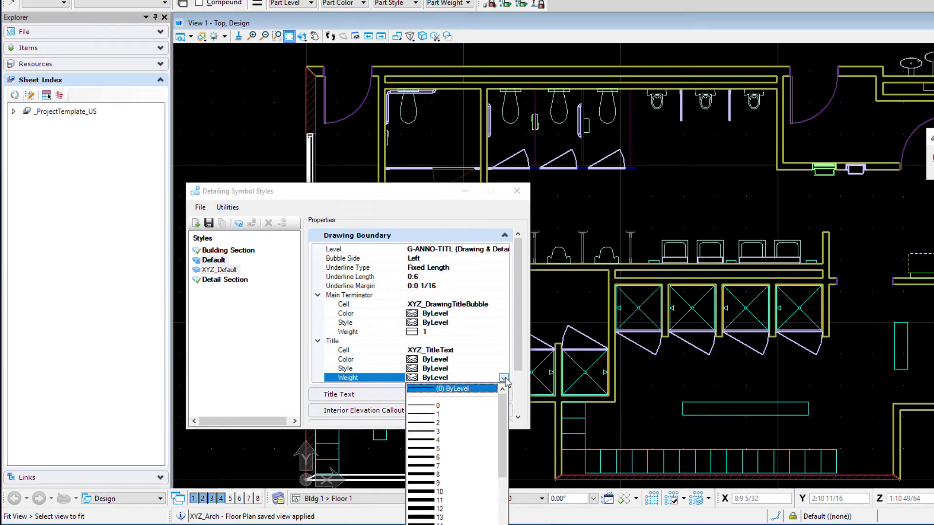
left_click(457, 414)
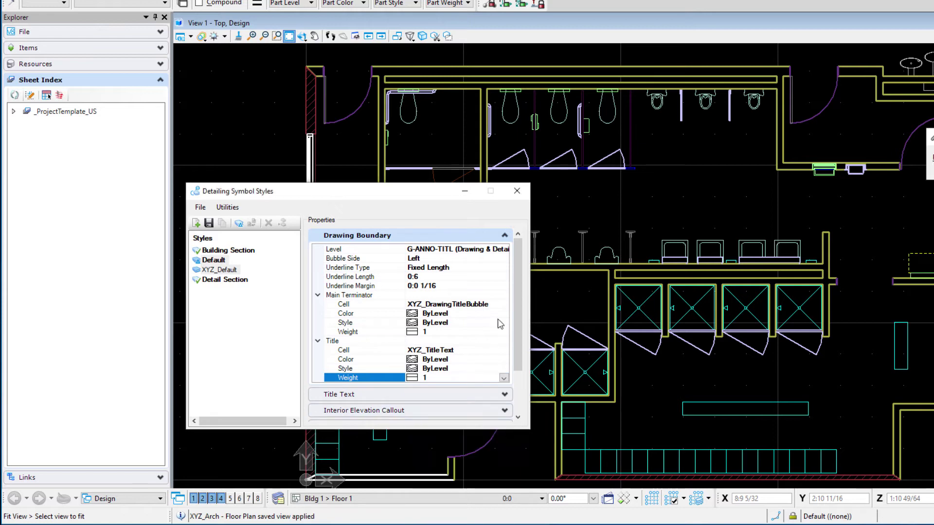
left_click(208, 222)
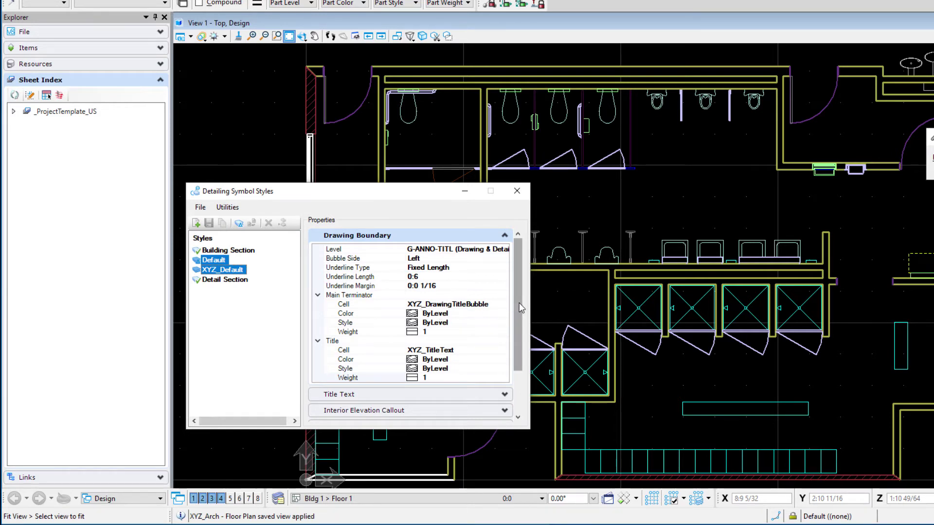
- Review the properties, select XYZ_Default, and close the Detailing Symbol Styles dialog
left_click_drag(519, 302, 519, 344)
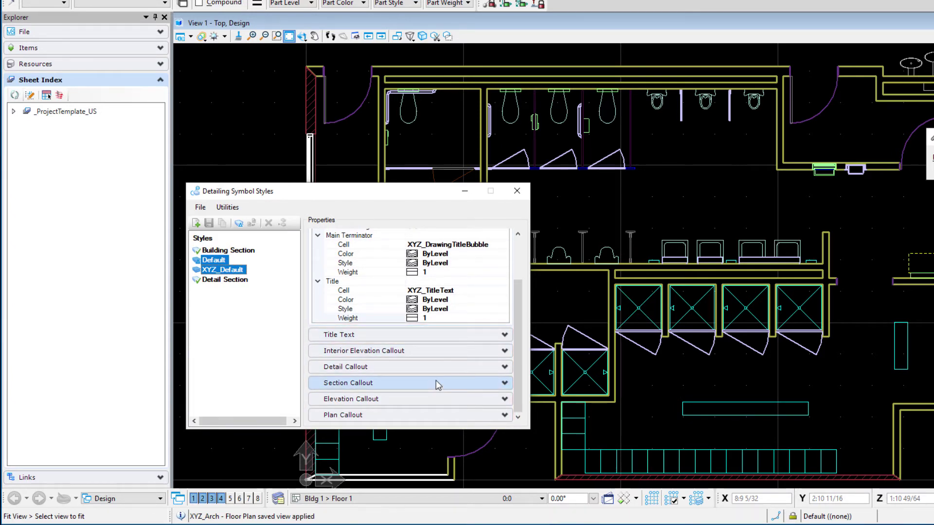
mouse_move(520, 360)
left_mouse_down()
mouse_move(517, 320)
mouse_move(509, 321)
left_mouse_up()
left_click(241, 271)
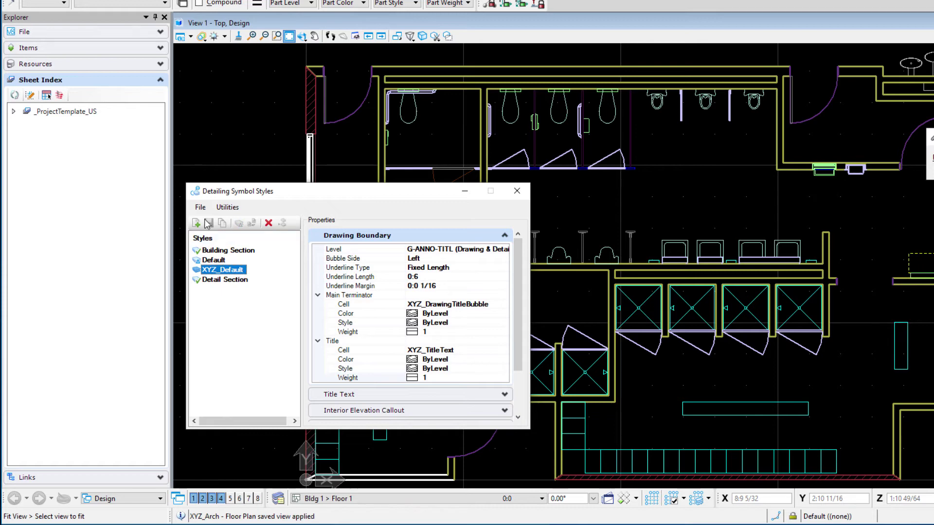
left_click(516, 193)
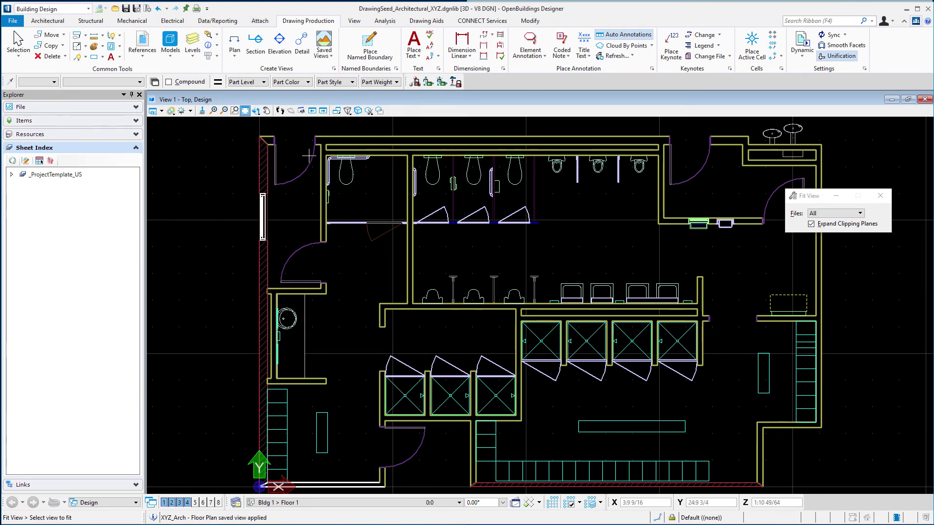
- Open the Arch - Floor Plan [Sheet] model from the Models list, then close the list
left_click(170, 48)
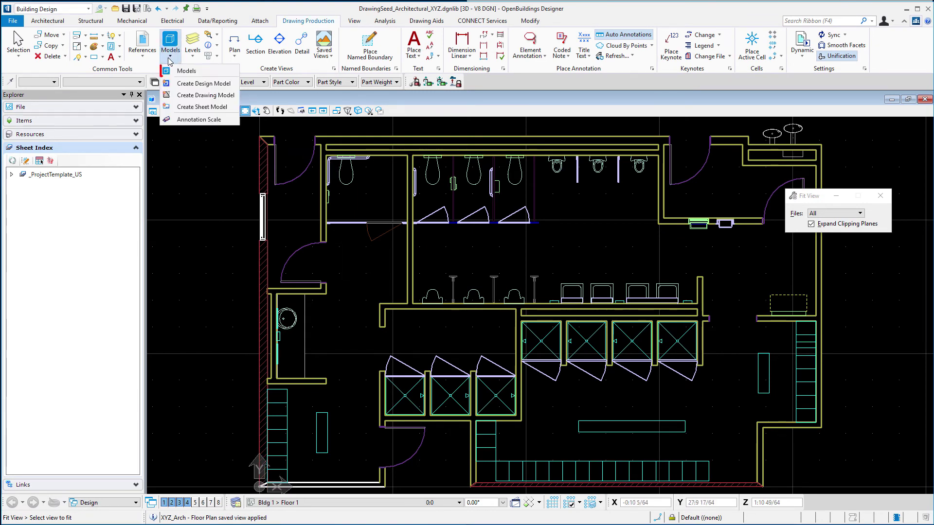
left_click(186, 71)
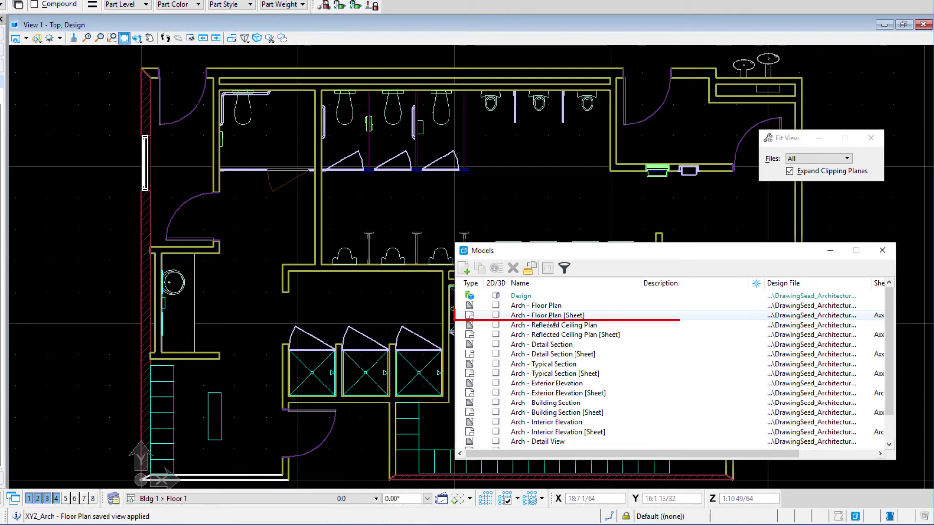
double_click(549, 316)
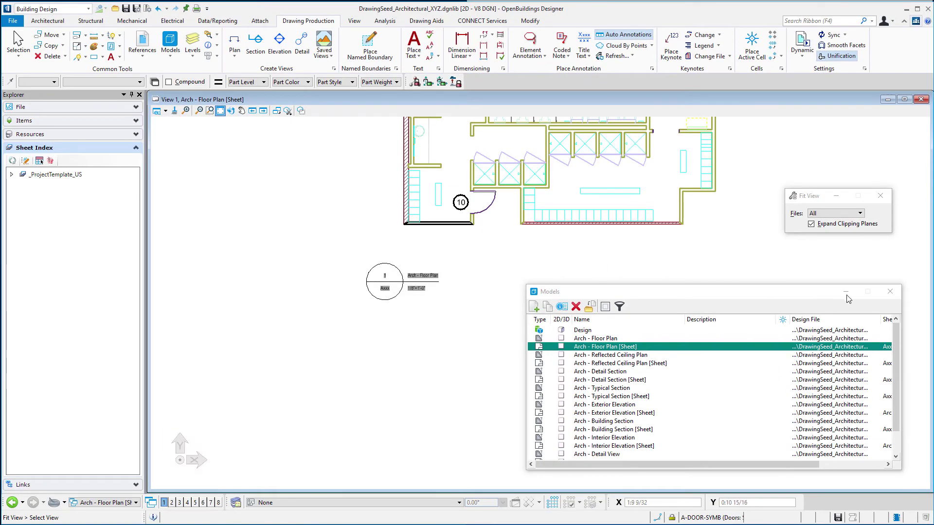
left_click(889, 292)
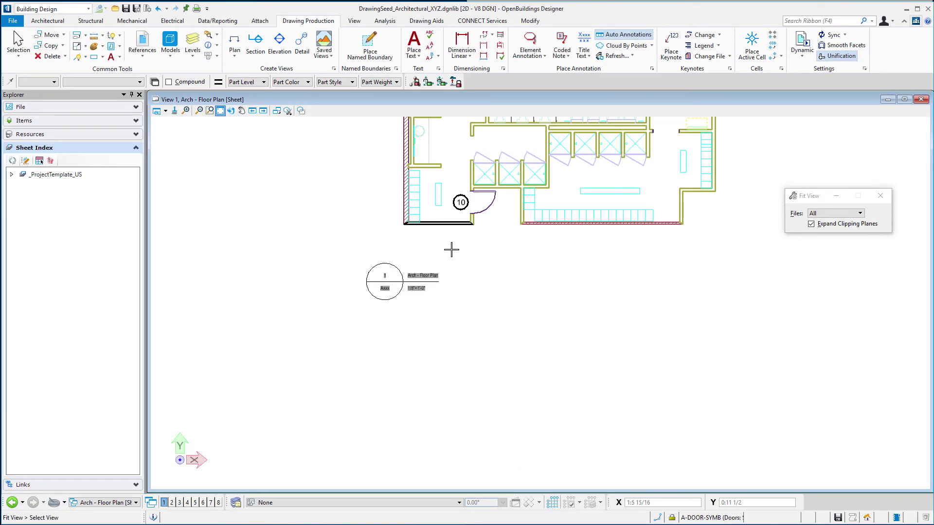
scroll(452, 250, "up", 3)
- Change the drawing title's Detailing Symbol Style to XYZ_Default in its Properties
left_click(18, 43)
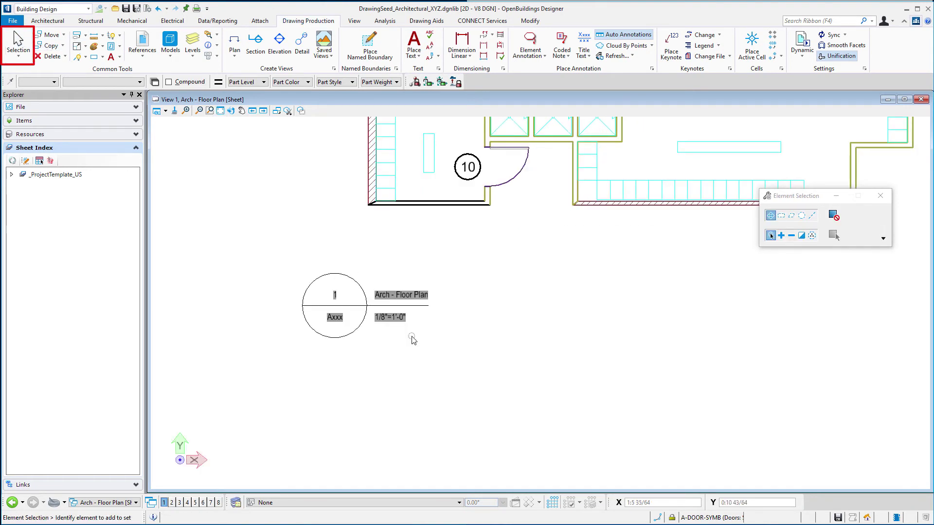
right_click(369, 316)
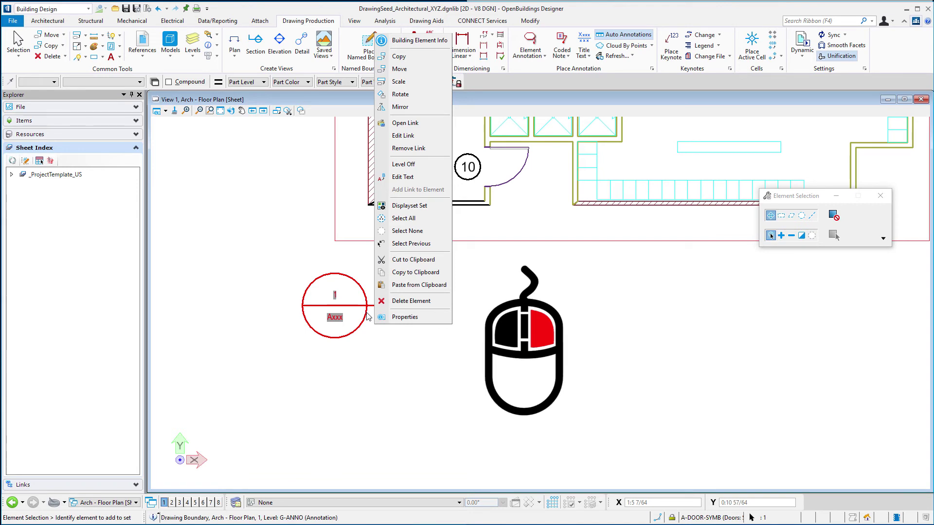
left_click(403, 317)
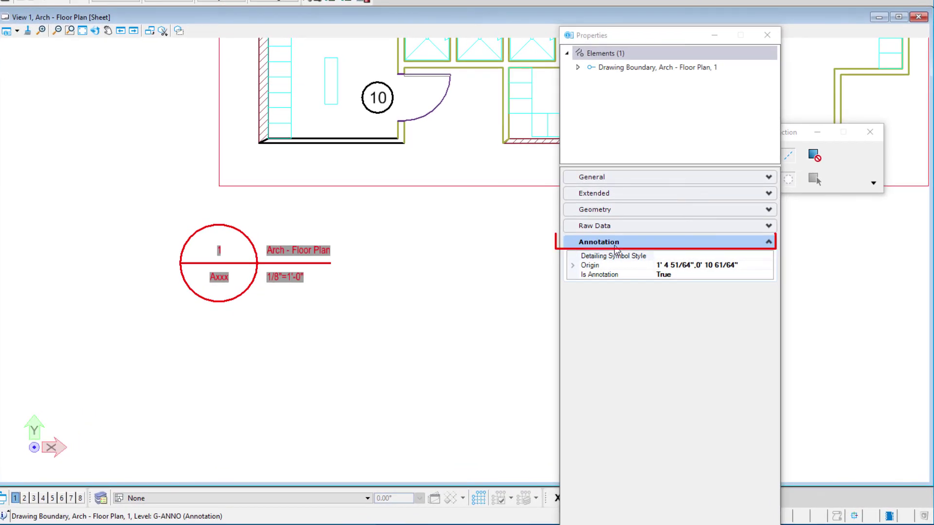
left_click(671, 255)
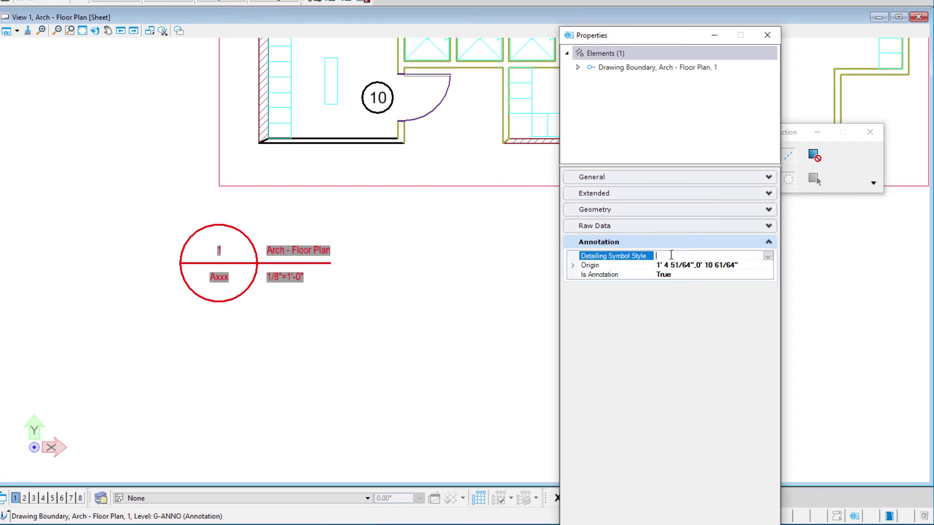
left_click(767, 256)
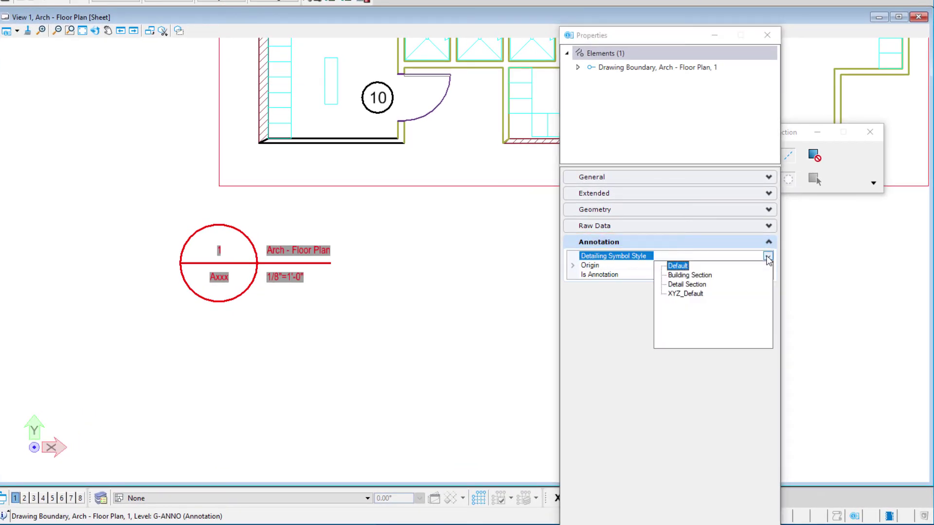
left_click(694, 294)
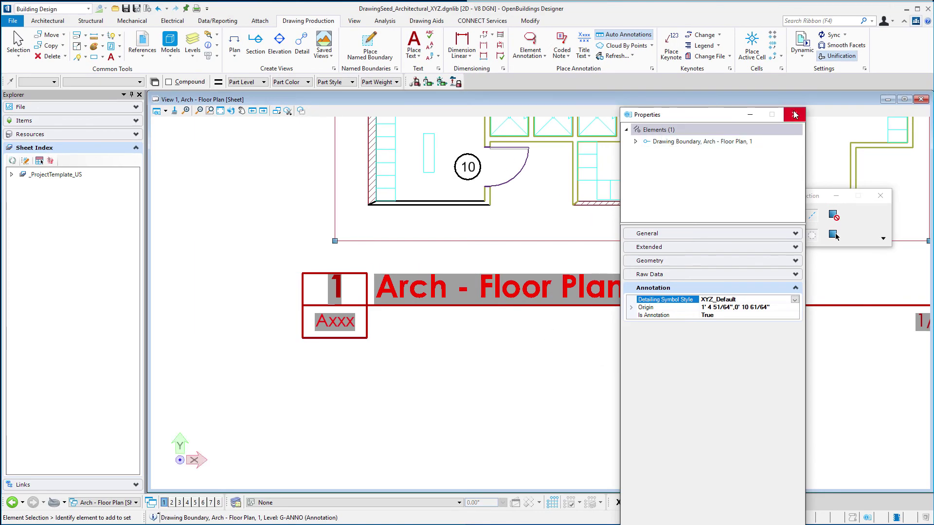
left_click(794, 114)
- Zoom out to review the sheet's updated drawing title
scroll(455, 348, "down", 2)
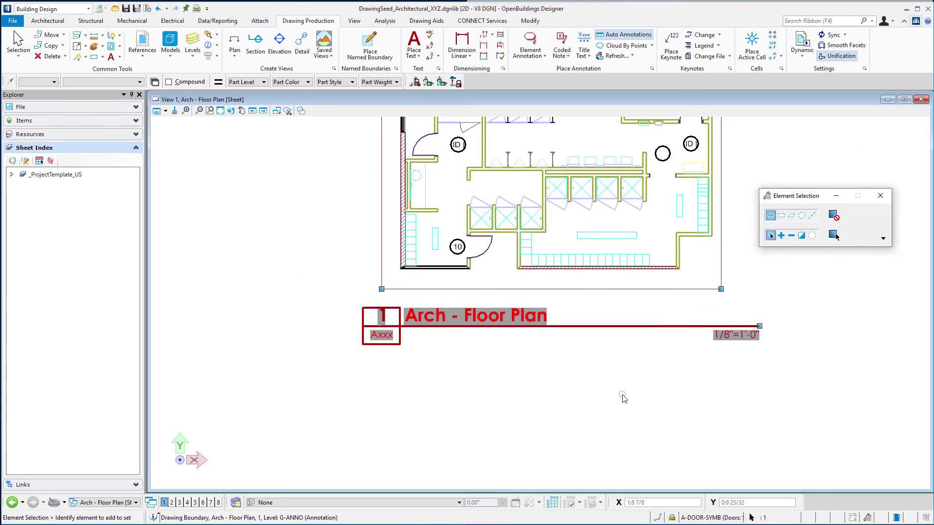